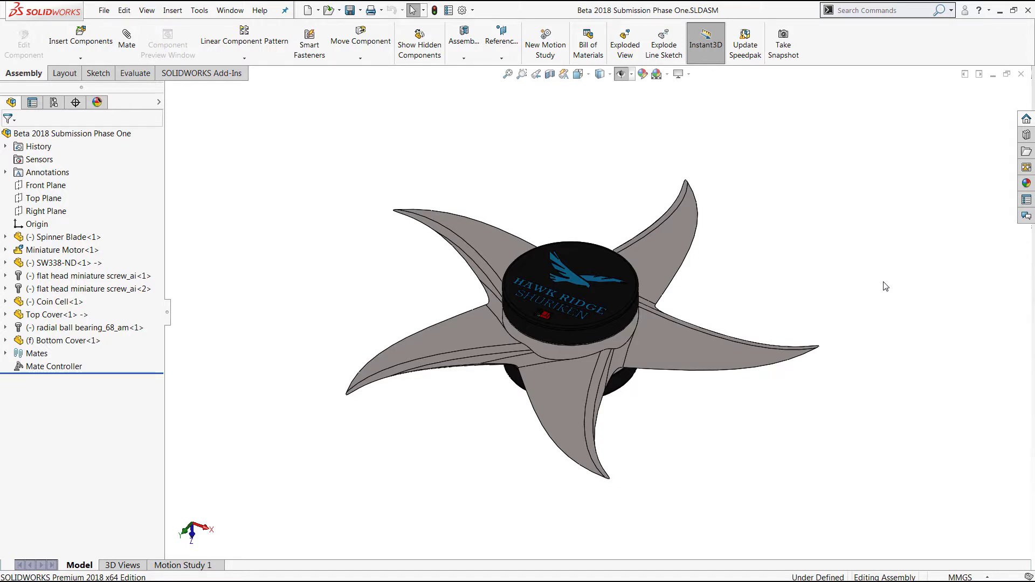
Step: Switch to the Reusing Letters drawing and open its Section/Detail sheet
{"action": "mouse_move", "coordinate": [880, 301]}
{"action": "middle_mouse_down"}
{"action": "mouse_move", "coordinate": [869, 270]}
{"action": "mouse_move", "coordinate": [887, 245]}
{"action": "mouse_move", "coordinate": [913, 245]}
{"action": "mouse_move", "coordinate": [915, 260]}
{"action": "mouse_move", "coordinate": [887, 289]}
{"action": "middle_mouse_up"}
{"action": "key", "text": "ctrl+Tab"}
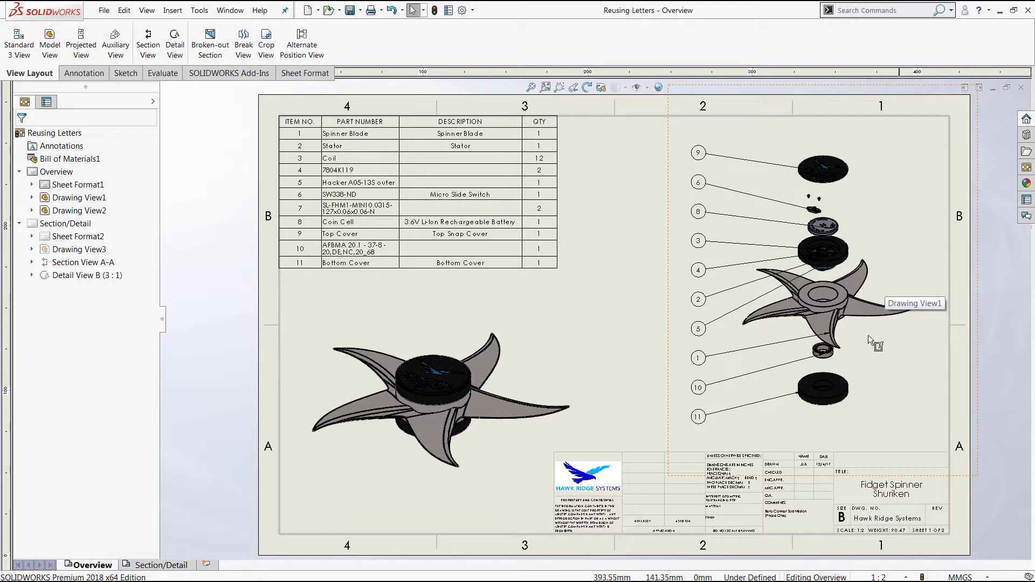
{"action": "left_click", "coordinate": [177, 567]}
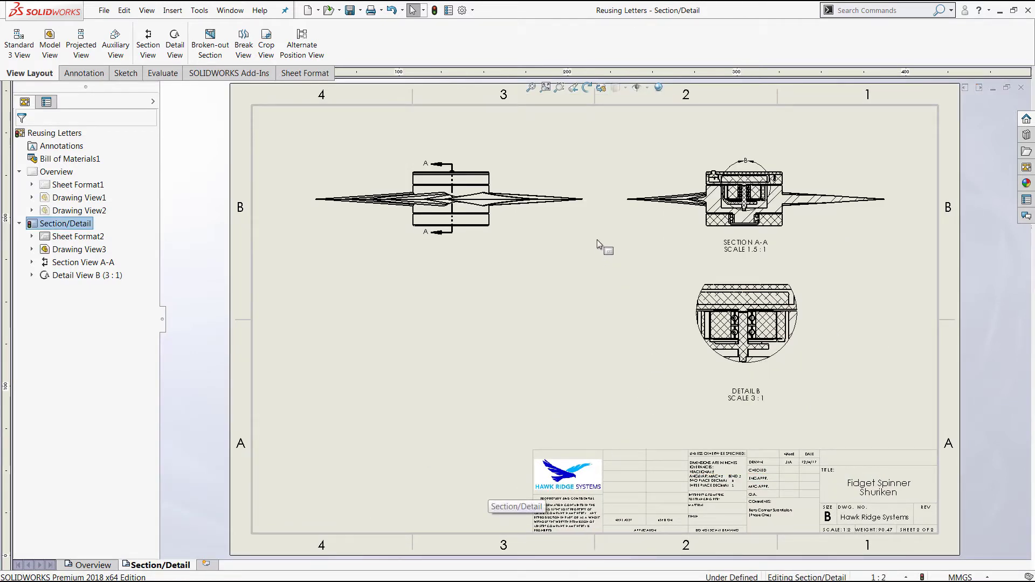
Step: Delete the Detail B view below Section A-A
{"action": "scroll", "coordinate": [608, 233], "scroll_direction": "down", "scroll_amount": 2}
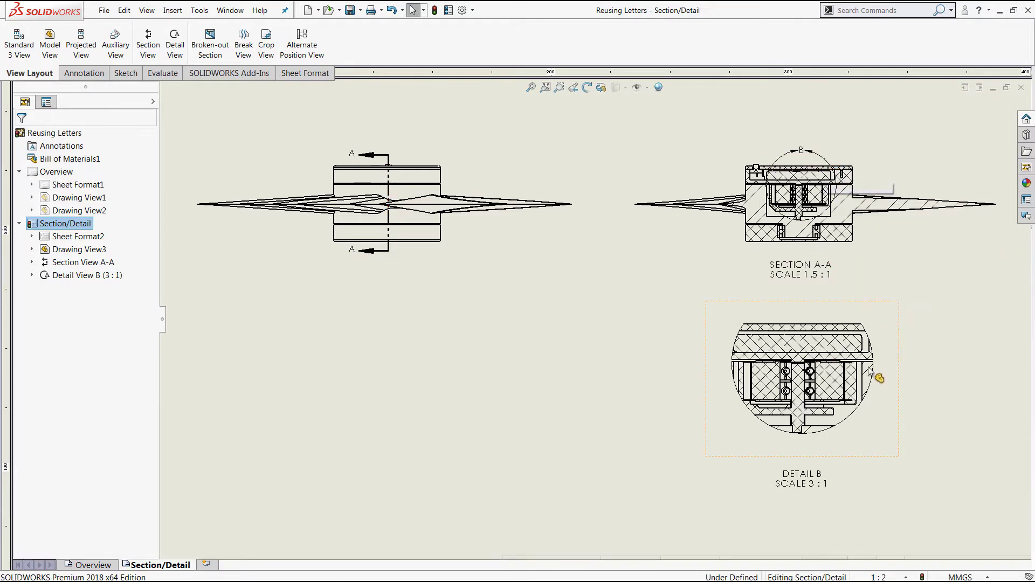
{"action": "left_click", "coordinate": [902, 330]}
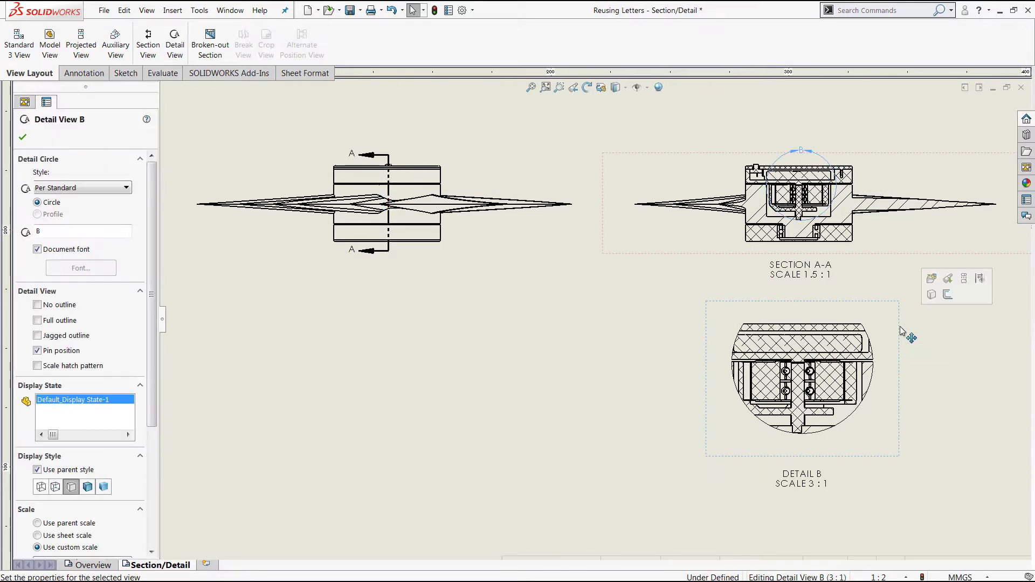
{"action": "key", "text": "Delete"}
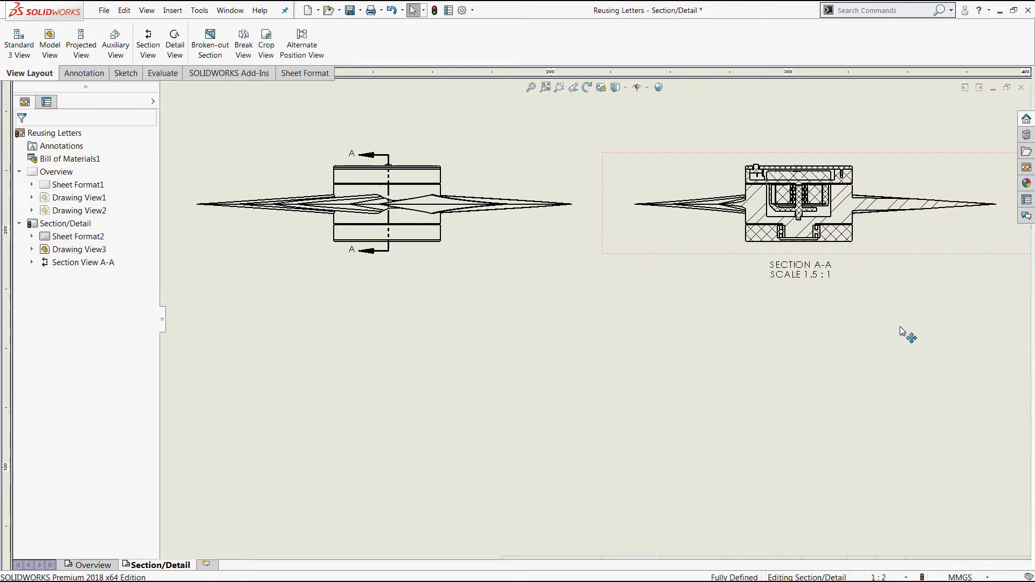
Step: Create a detail view from a circle about 7.4 mm in radius on the hub of Section A-A and place it below the section
{"action": "left_click", "coordinate": [174, 45]}
{"action": "left_click", "coordinate": [801, 172]}
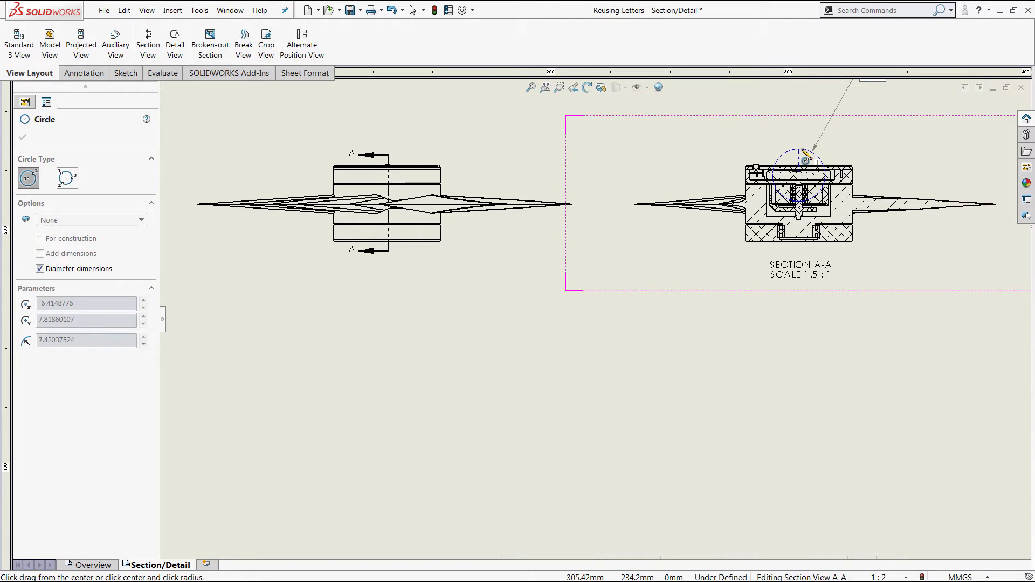
{"action": "left_click", "coordinate": [804, 154]}
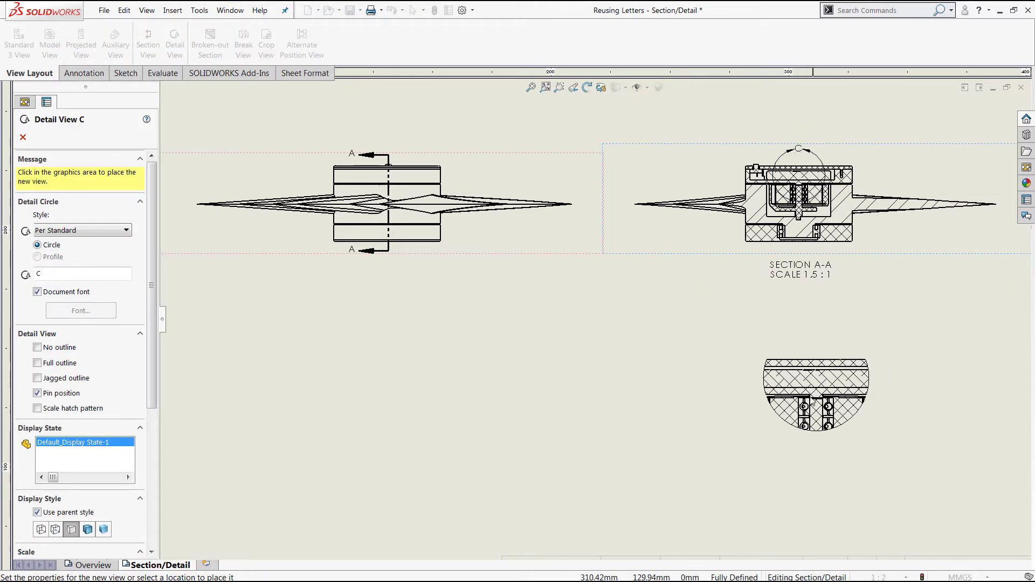
{"action": "left_click", "coordinate": [808, 398]}
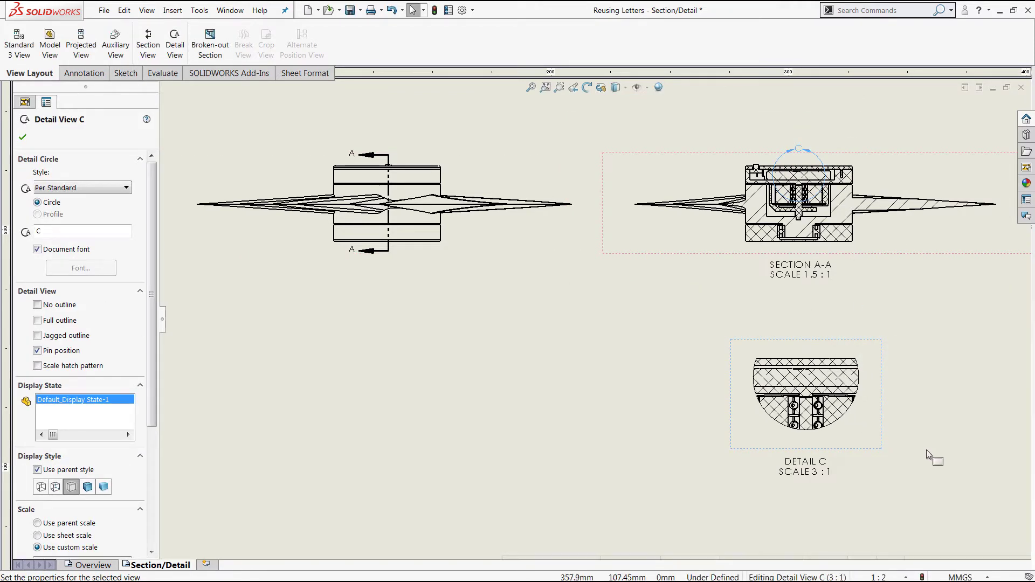
{"action": "left_click", "coordinate": [910, 392]}
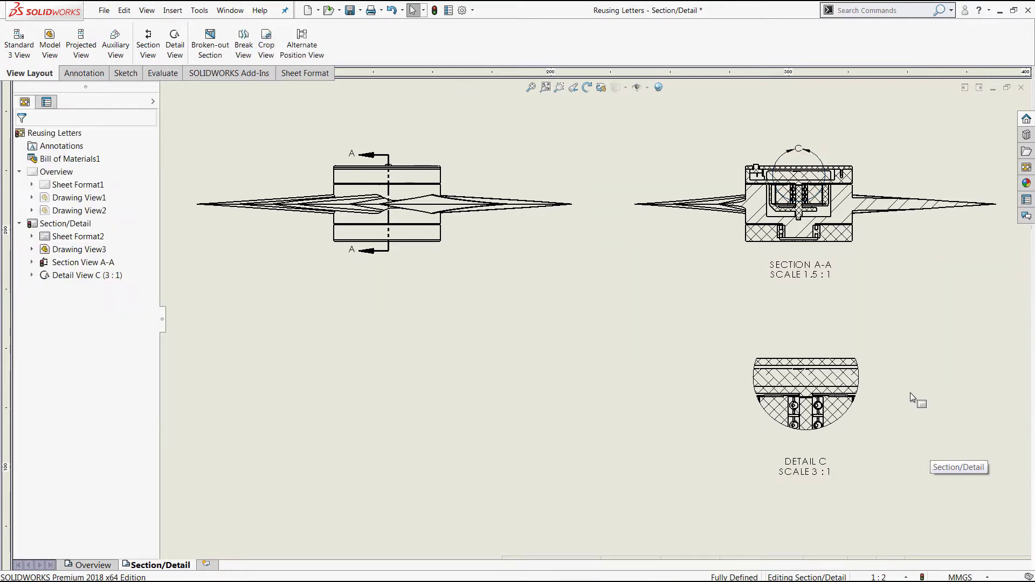
Step: Delete the Detail C view
{"action": "left_click", "coordinate": [846, 345]}
{"action": "key", "text": "Delete"}
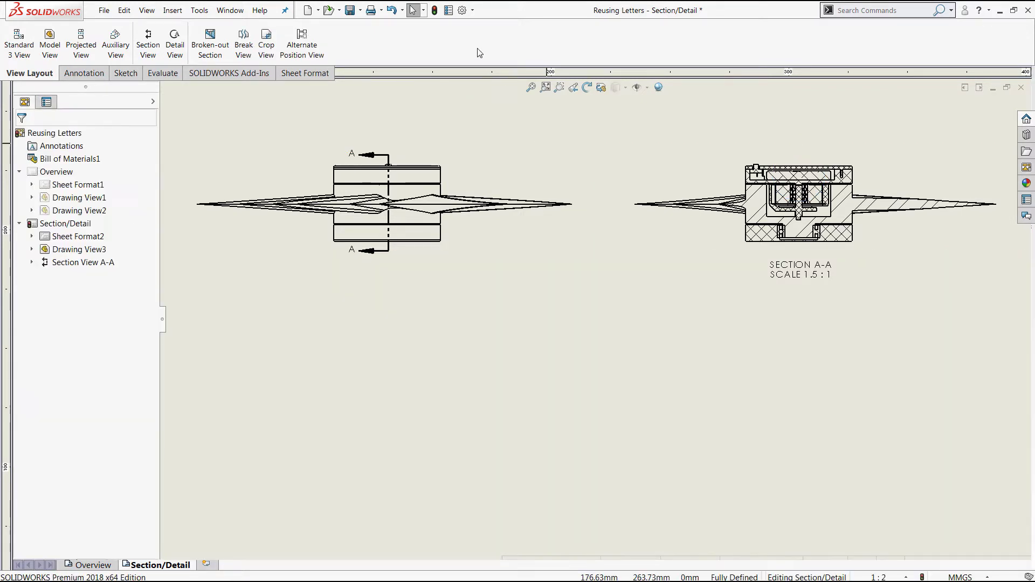
Step: Enable reusing view letters from deleted auxiliary, detail, and section views in the Drawings system options
{"action": "left_click", "coordinate": [462, 11]}
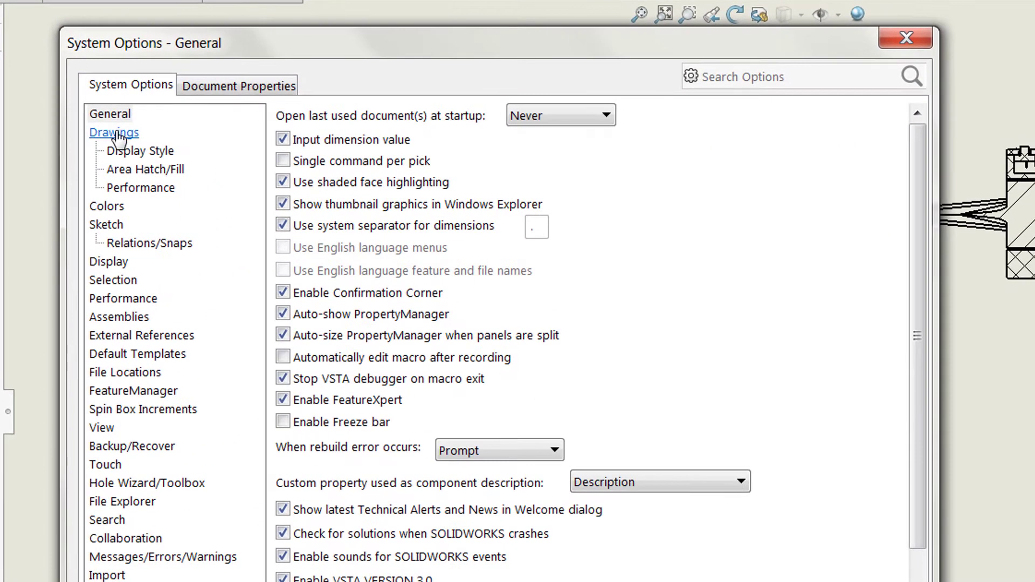
{"action": "left_click", "coordinate": [156, 141]}
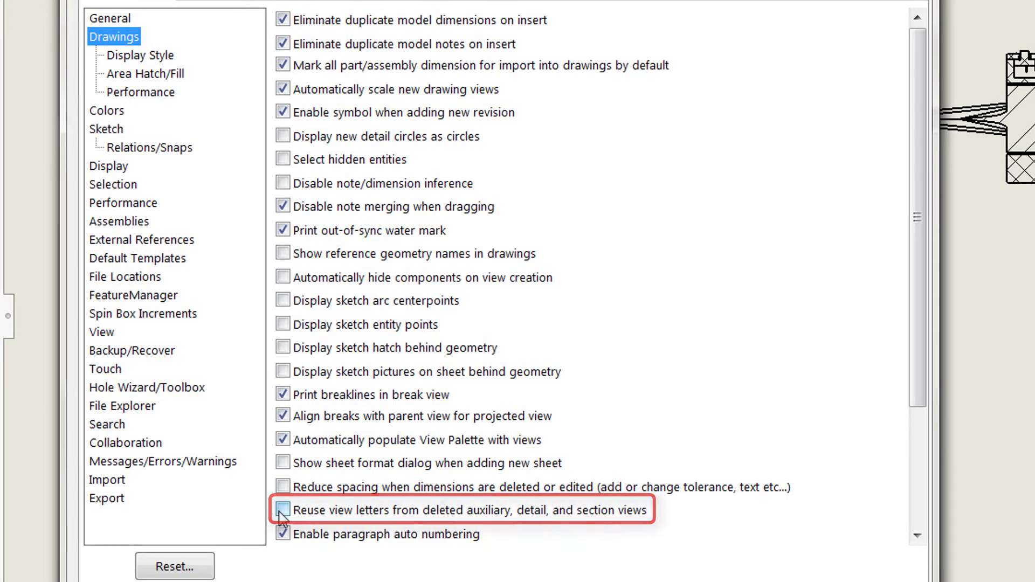
{"action": "left_click", "coordinate": [282, 511]}
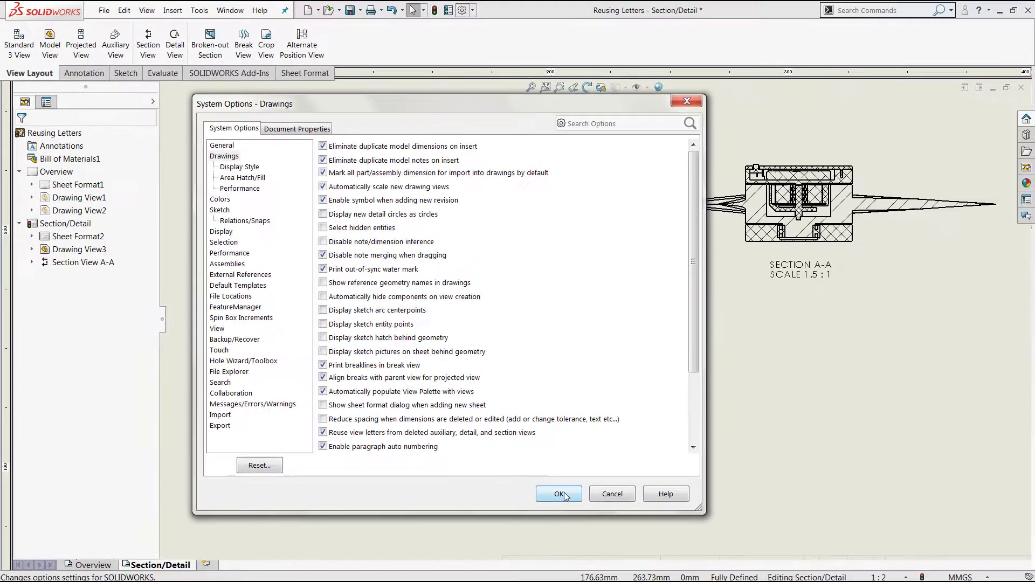
{"action": "left_click", "coordinate": [624, 554]}
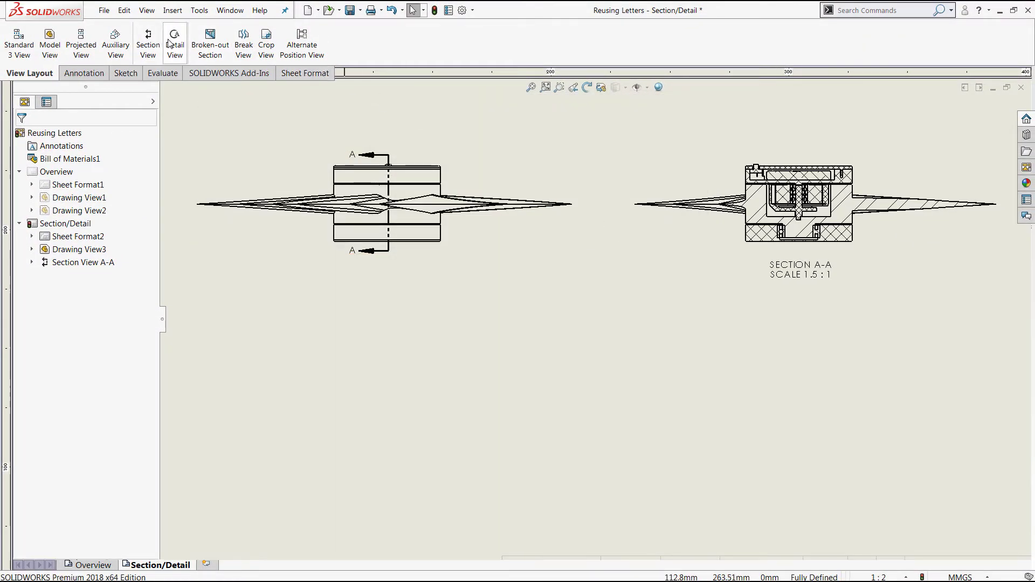
Step: Create a circular detail view of the upper hub in Section A-A and place it below the section
{"action": "left_click", "coordinate": [174, 41]}
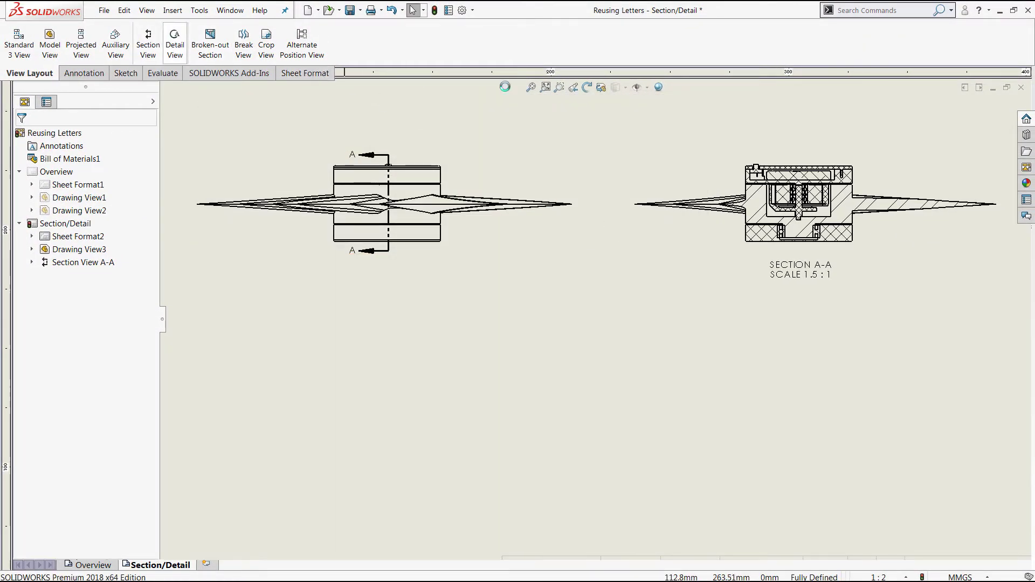
{"action": "left_click", "coordinate": [804, 179]}
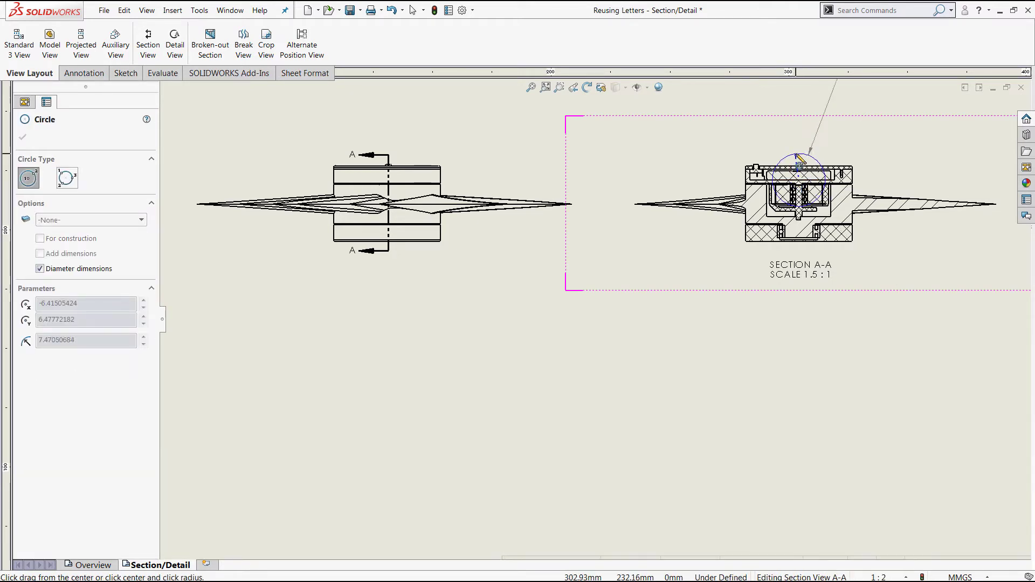
{"action": "left_click", "coordinate": [826, 164]}
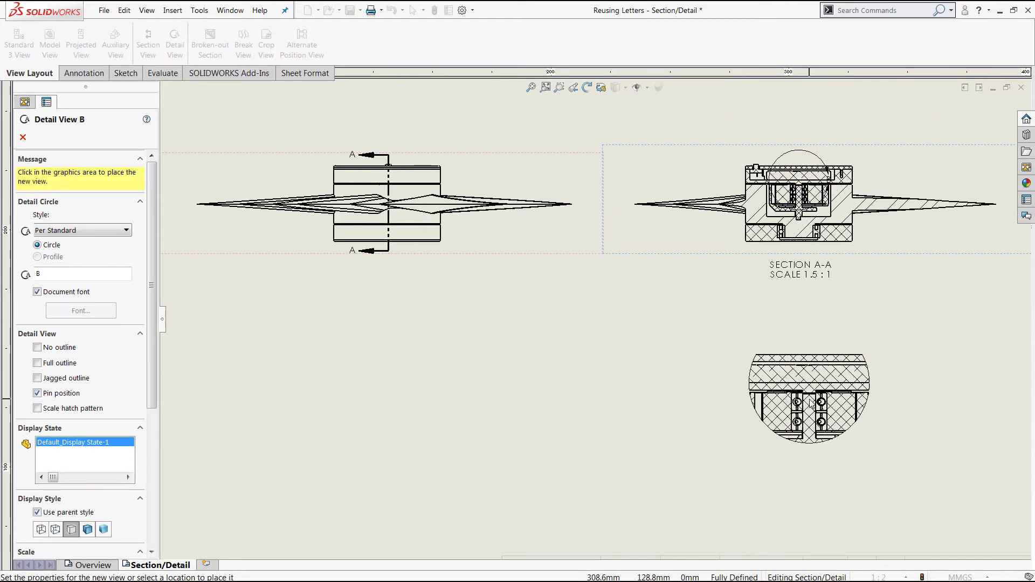
{"action": "left_click", "coordinate": [808, 402]}
{"action": "key", "text": "f"}
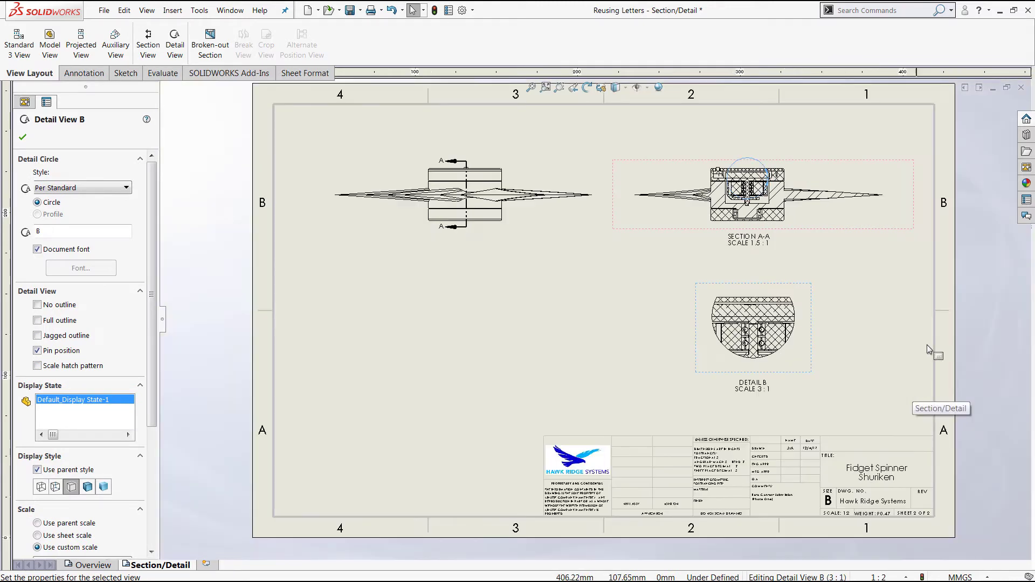
{"action": "left_click", "coordinate": [995, 292]}
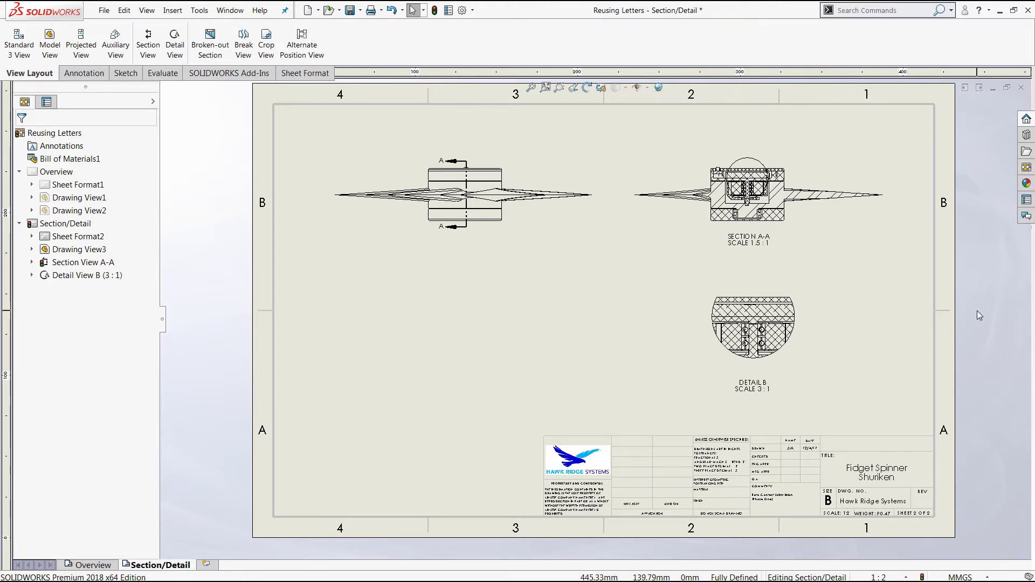
Step: Switch to the Beta 2018 Submission Phase One drawing and check the next view label in Sheet1's properties
{"action": "key", "text": "ctrl+Tab"}
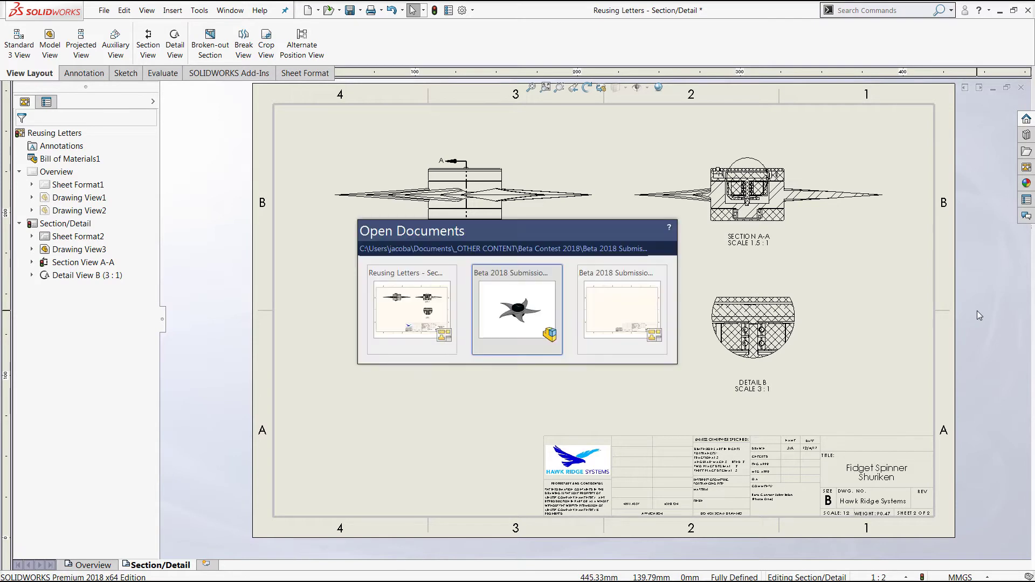
{"action": "key", "text": "ctrl+Tab"}
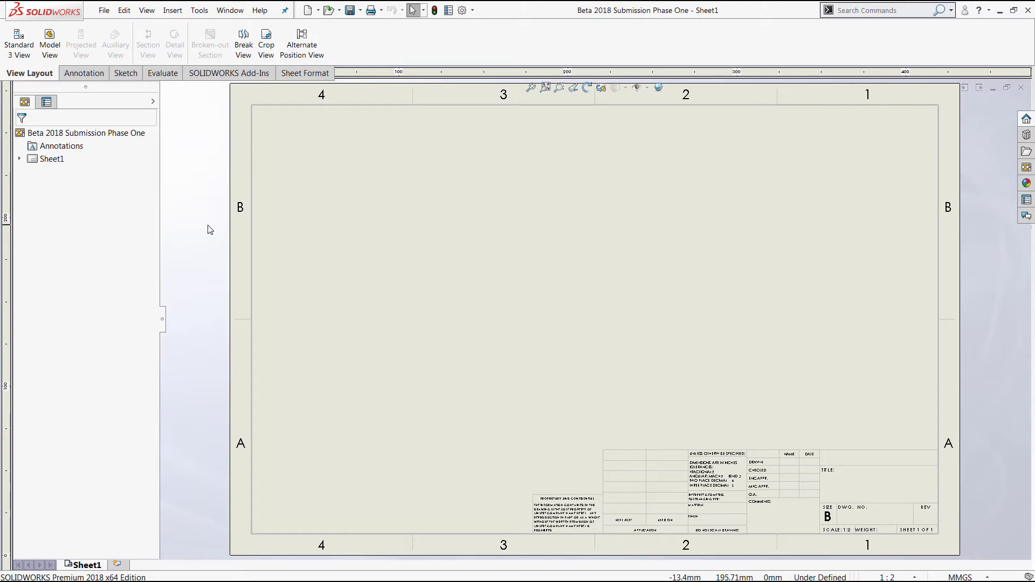
{"action": "right_click", "coordinate": [51, 159]}
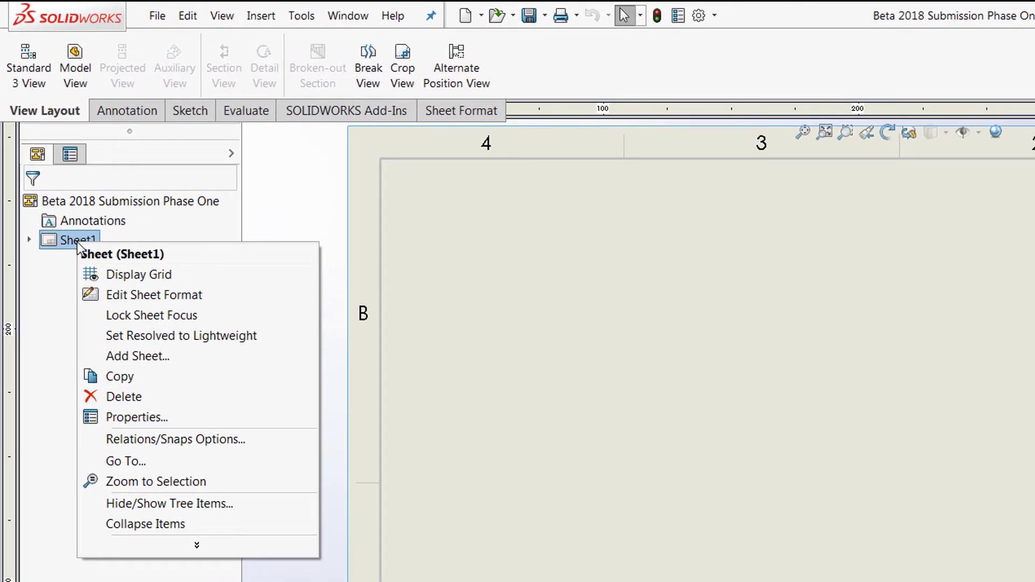
{"action": "left_click", "coordinate": [155, 419]}
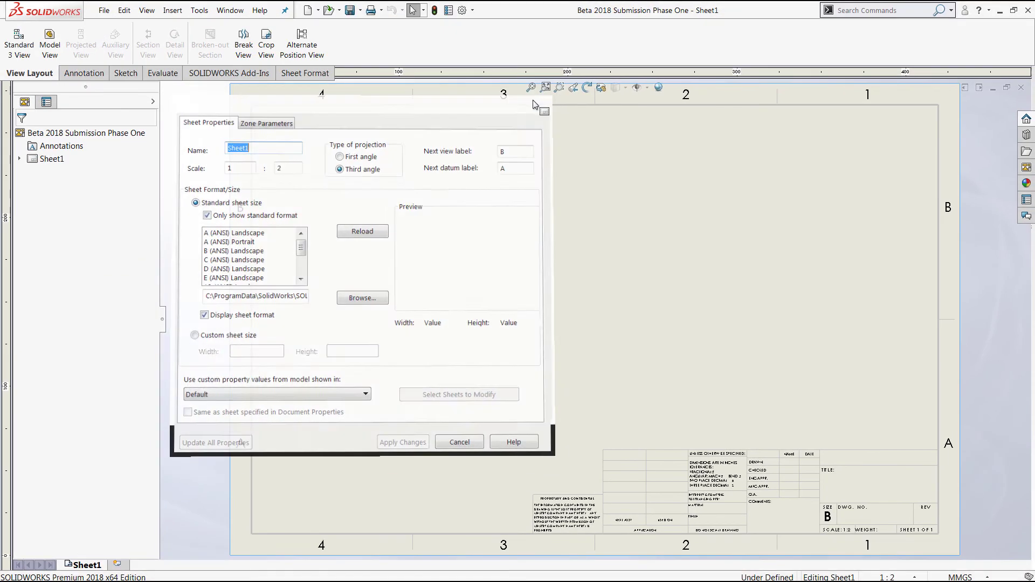
{"action": "key", "text": "Return"}
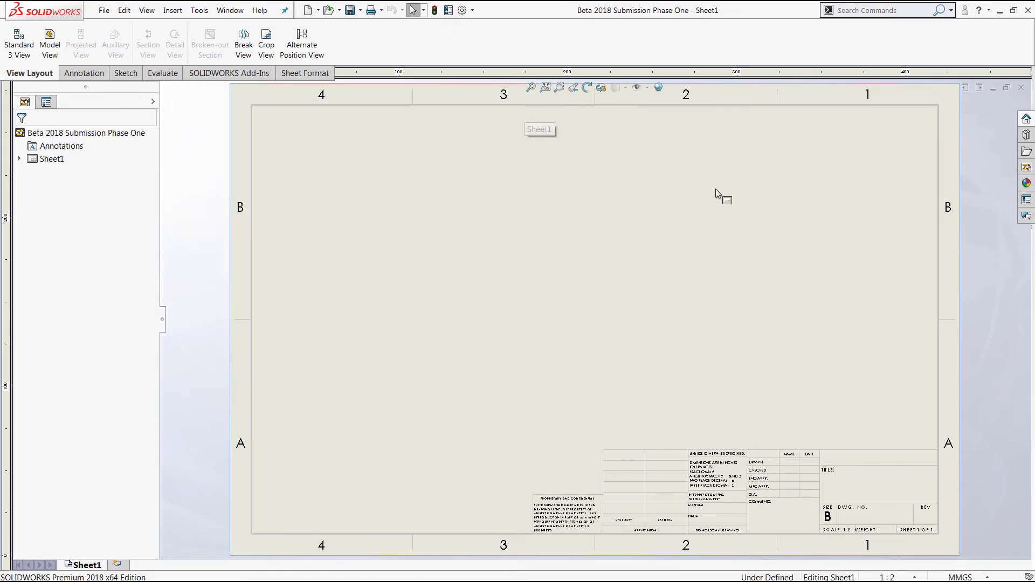
Step: Place the (A) Front view in the upper area of Sheet1 without adding projected views
{"action": "left_click", "coordinate": [1025, 167]}
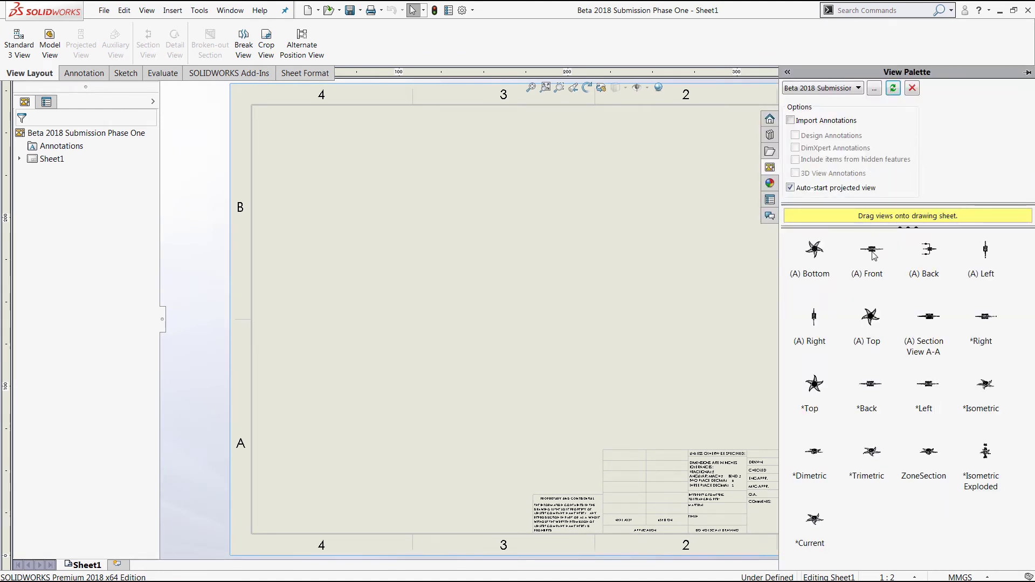
{"action": "left_click_drag", "start_coordinate": [874, 254], "coordinate": [441, 220]}
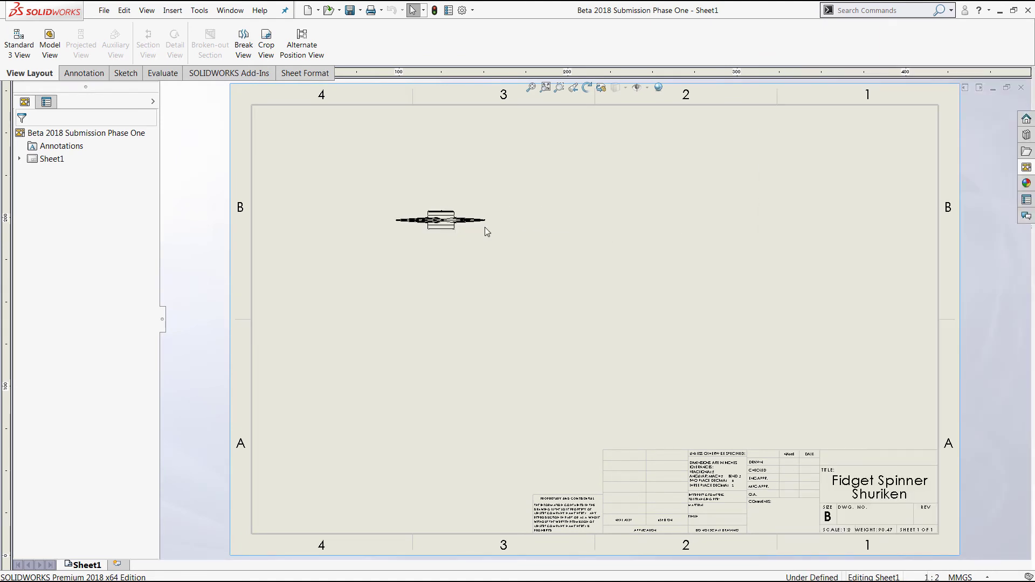
{"action": "scroll", "coordinate": [509, 222], "scroll_direction": "down", "scroll_amount": 4}
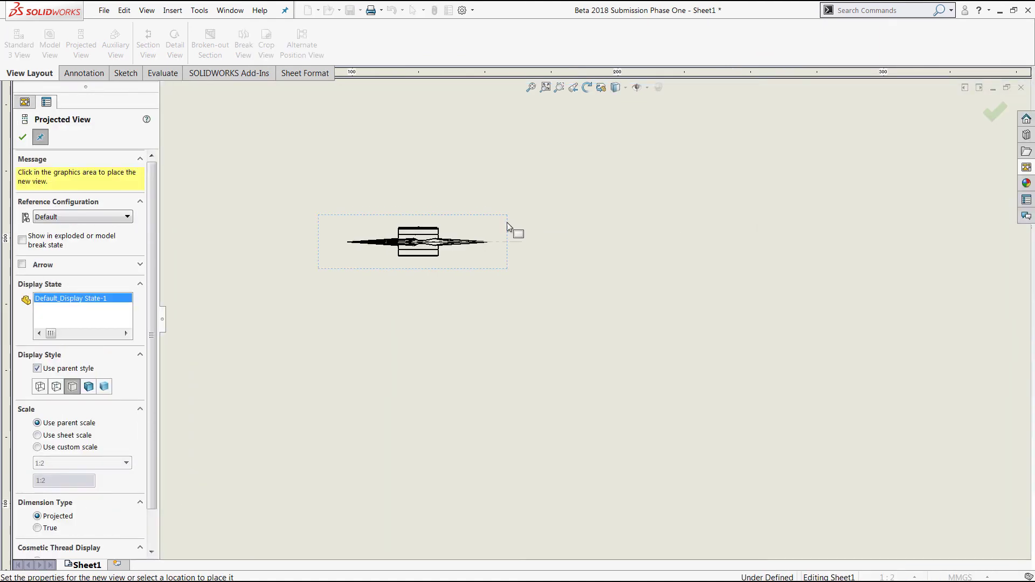
{"action": "left_click", "coordinate": [24, 138]}
Step: Create a detail view from a circle about 28.8 mm in diameter around the front view's hub, placed beside that view
{"action": "left_click", "coordinate": [174, 44]}
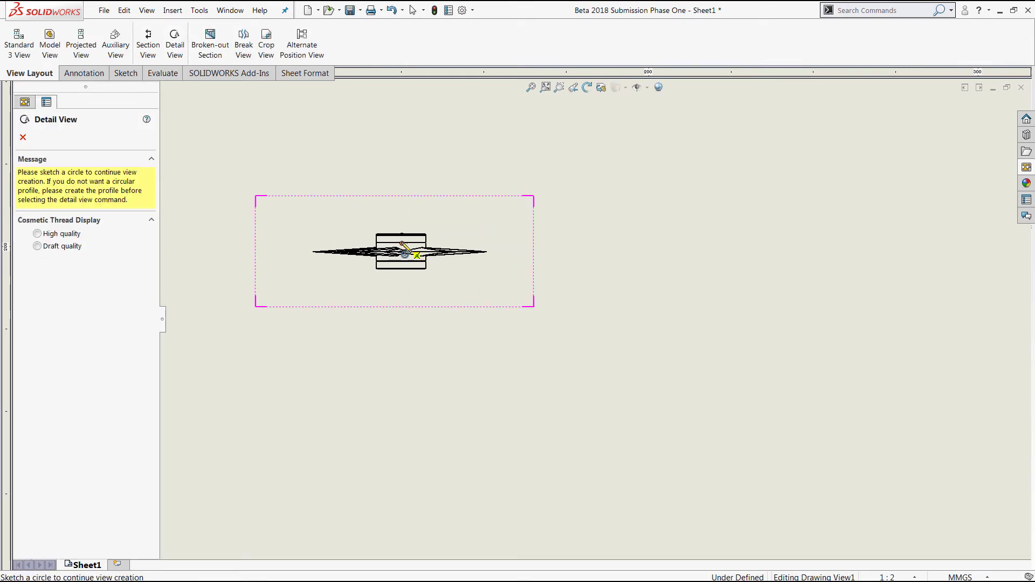
{"action": "left_click", "coordinate": [401, 244]}
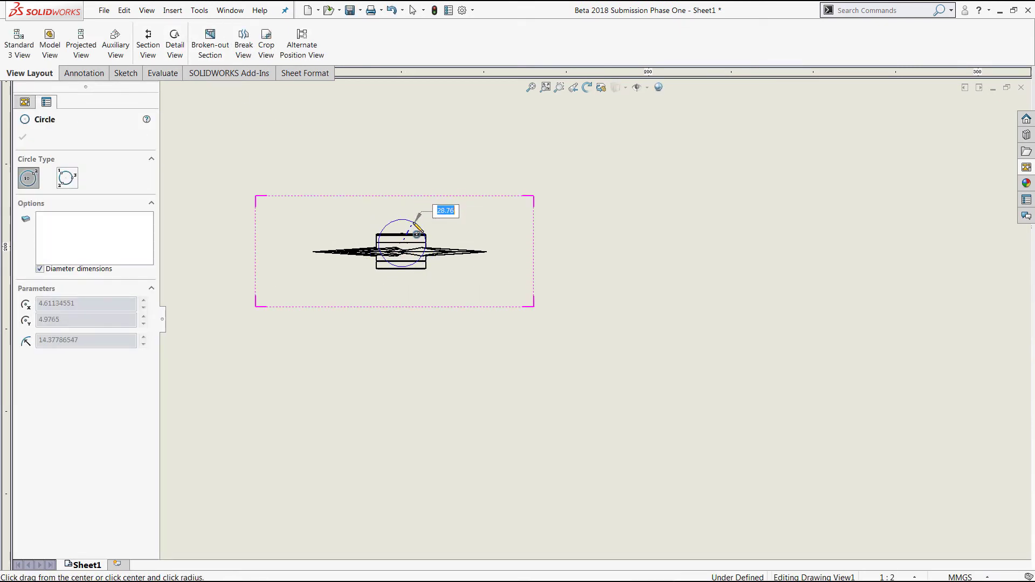
{"action": "left_click", "coordinate": [417, 233]}
{"action": "left_click", "coordinate": [697, 256]}
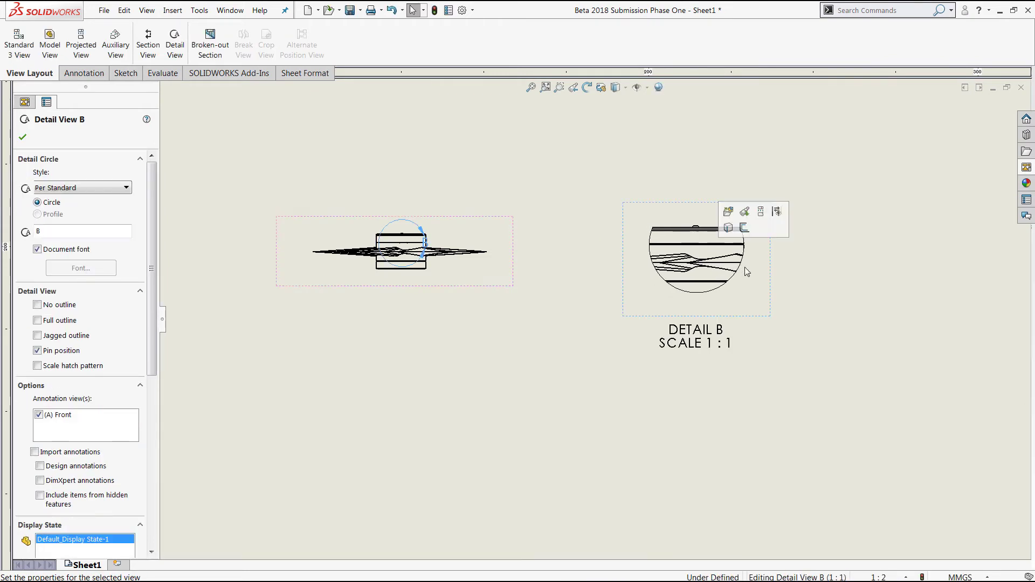
{"action": "key", "text": "f"}
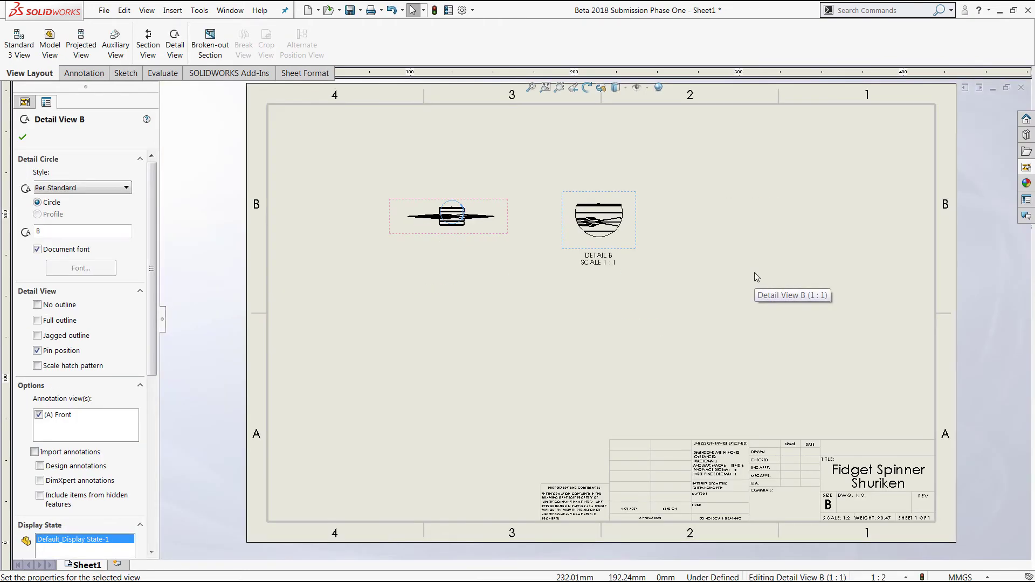
{"action": "left_click", "coordinate": [978, 270]}
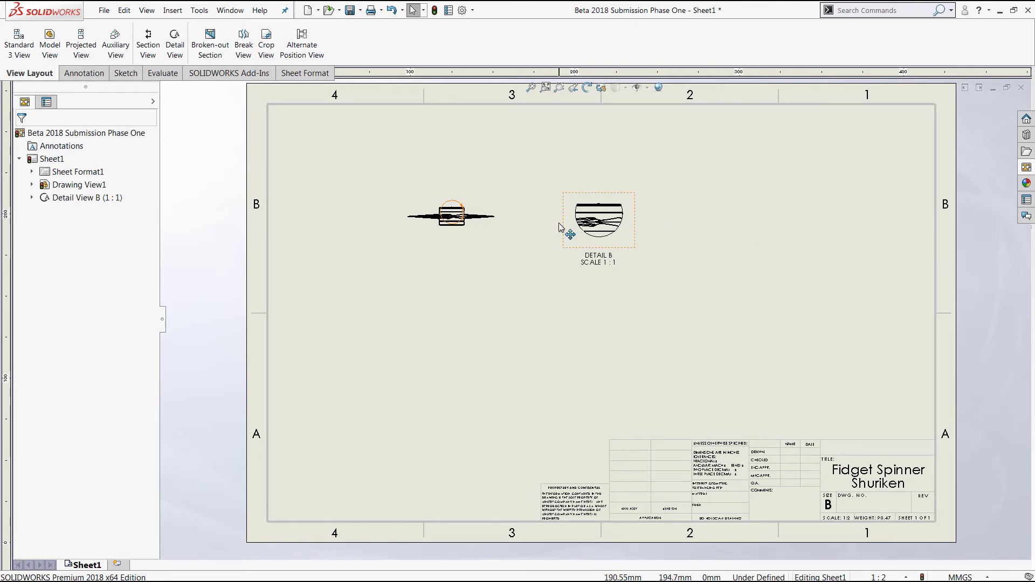
{"action": "scroll", "coordinate": [542, 219], "scroll_direction": "down", "scroll_amount": 1}
{"action": "scroll", "coordinate": [541, 220], "scroll_direction": "down", "scroll_amount": 2}
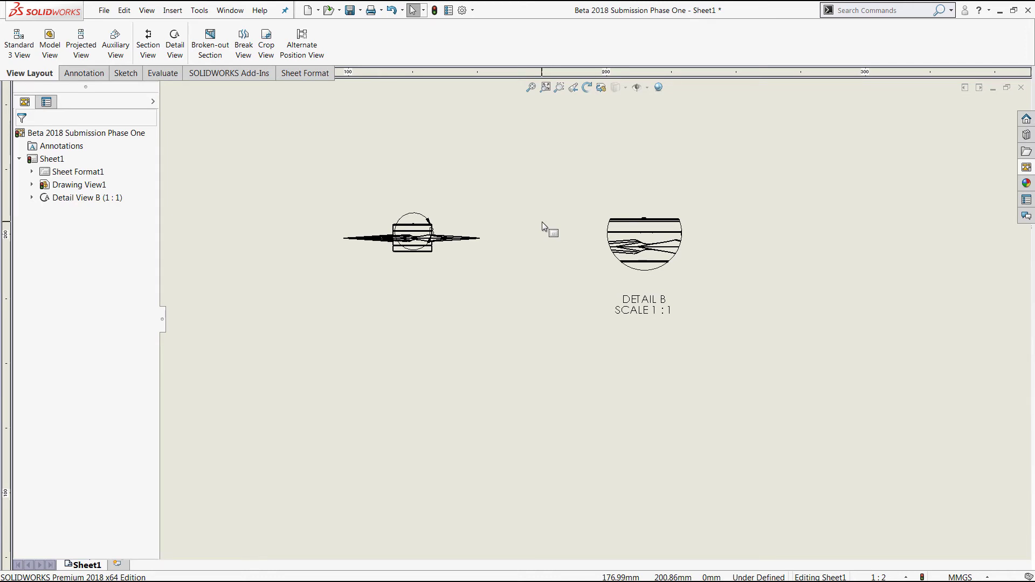
{"action": "key", "text": "f"}
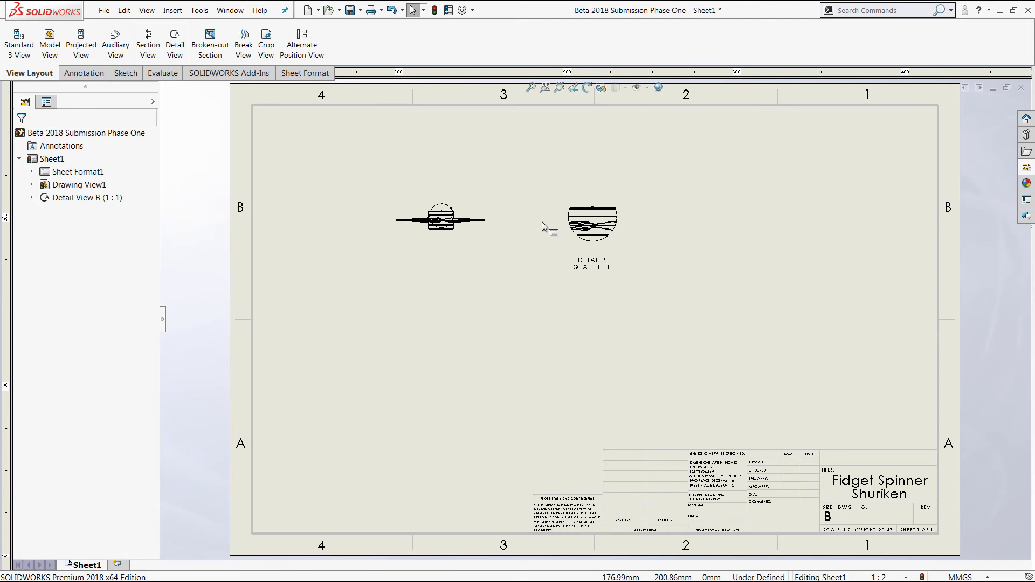
Step: Switch to the Beta 2018 Submission Phase One assembly and inspect the spinner model
{"action": "key", "text": "ctrl+Tab"}
{"action": "key", "text": "ctrl+Tab"}
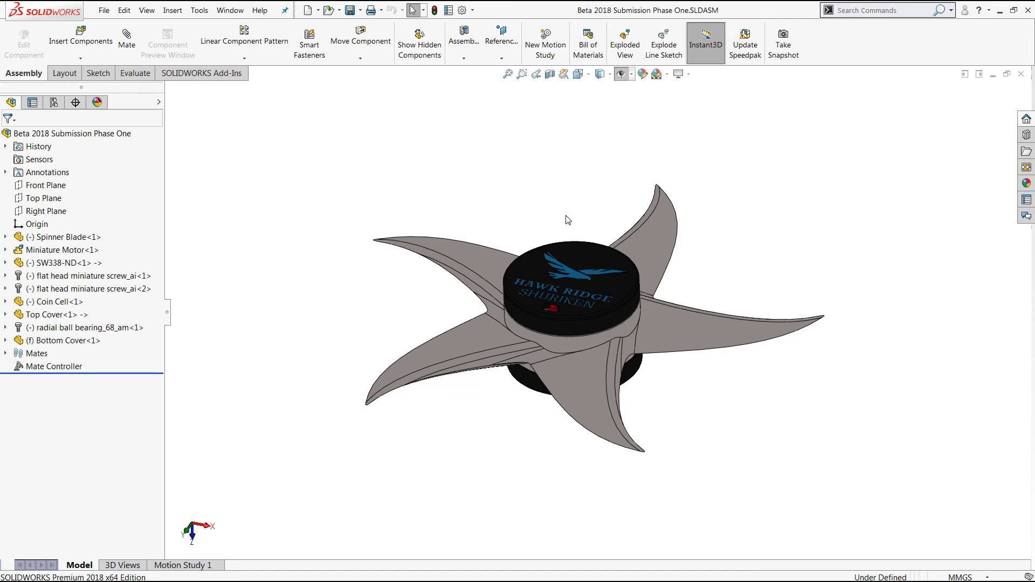
{"action": "mouse_move", "coordinate": [567, 219]}
{"action": "middle_mouse_down"}
{"action": "mouse_move", "coordinate": [550, 201]}
{"action": "mouse_move", "coordinate": [549, 223]}
{"action": "middle_mouse_up"}
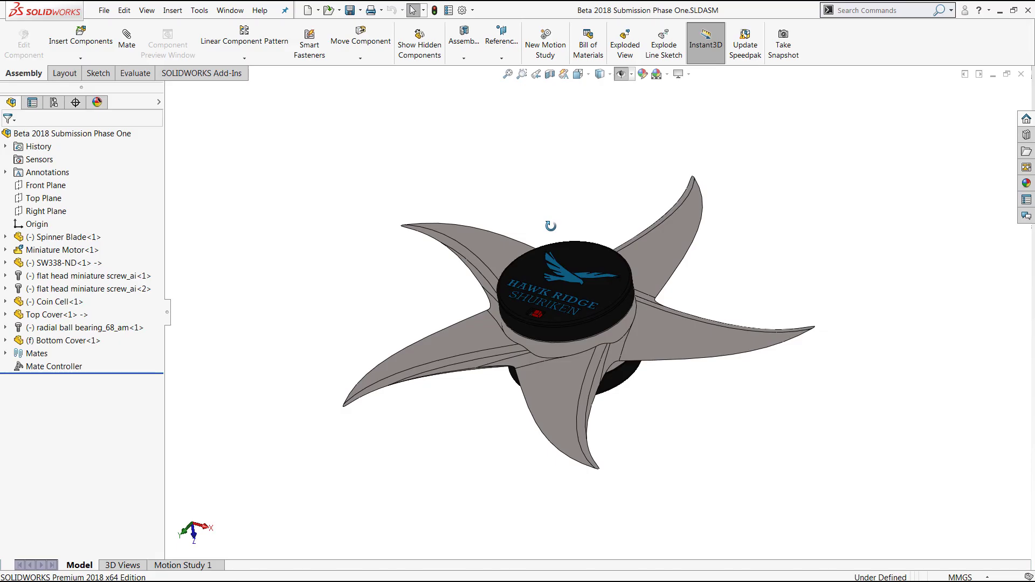